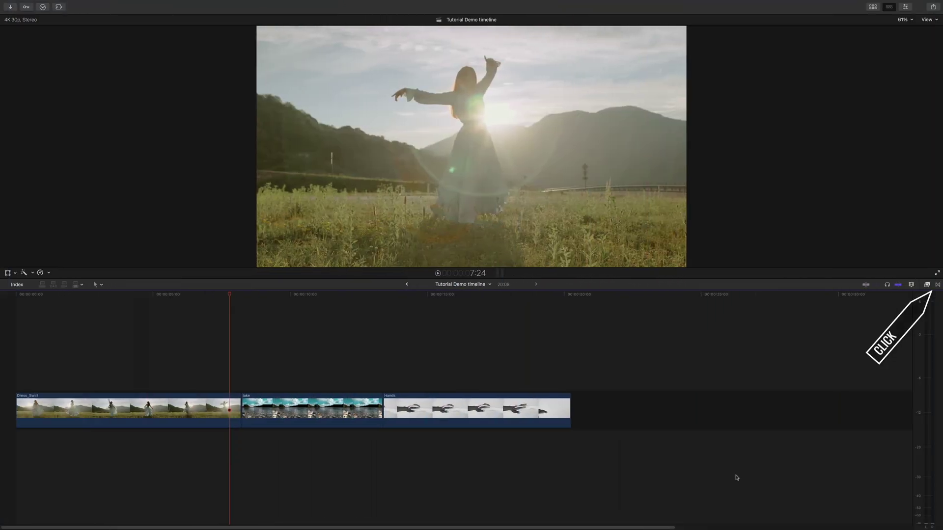
Step: Place Double Folder Horizontal between Dress_Swirl and lake and play it back
{"action": "left_click", "coordinate": [937, 284]}
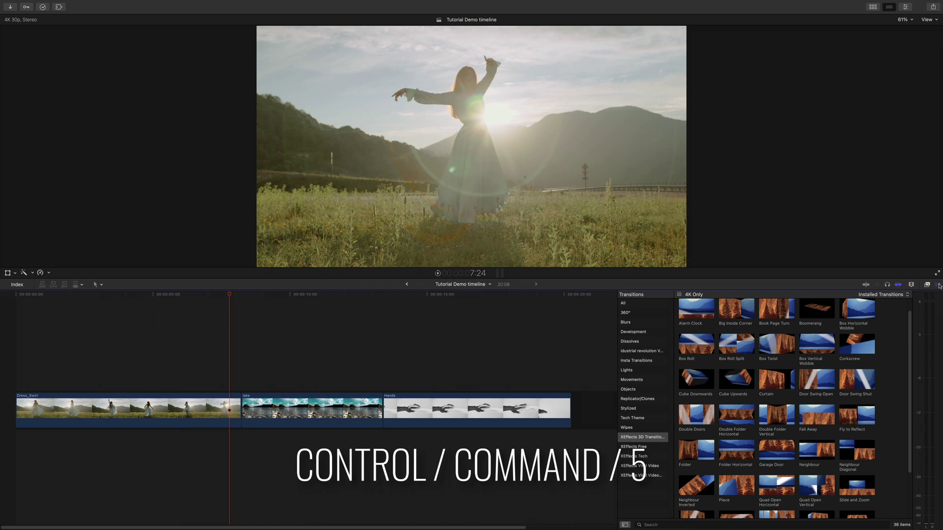
{"action": "left_click_drag", "start_coordinate": [724, 416], "coordinate": [236, 400]}
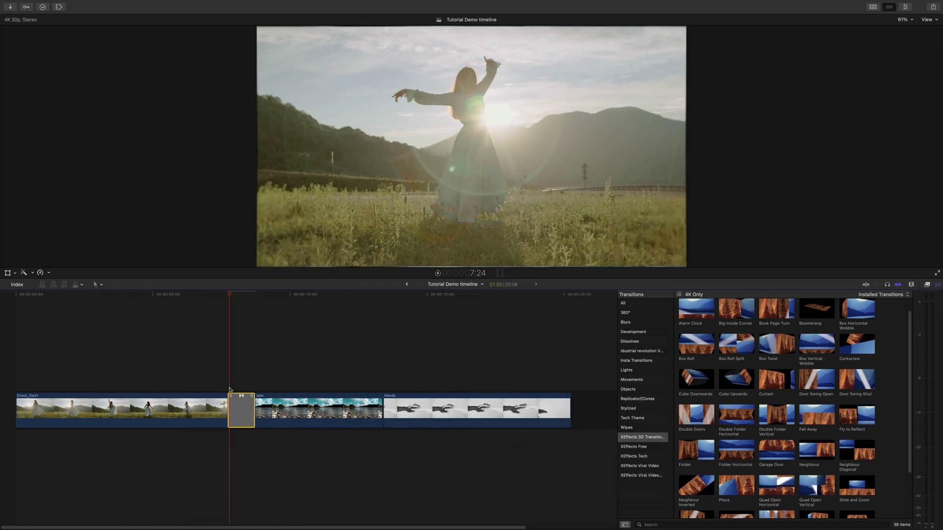
{"action": "key", "text": "space"}
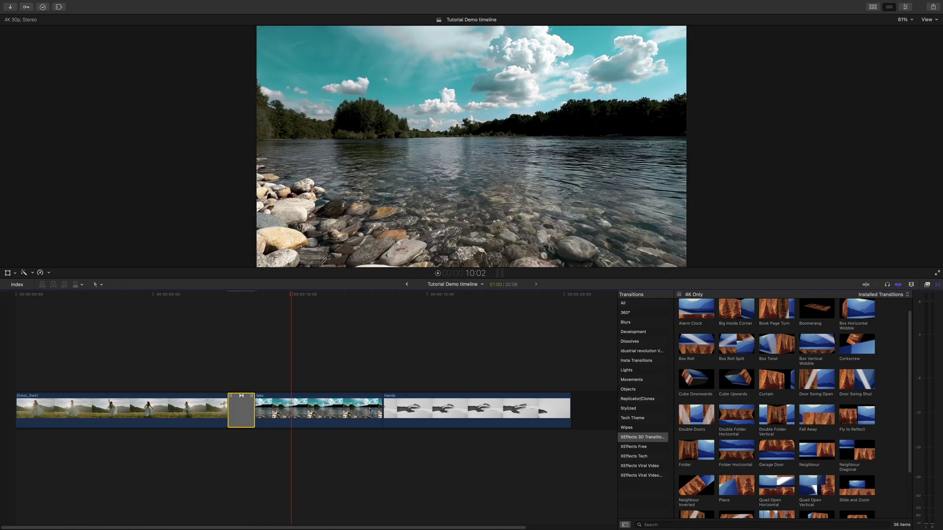
Step: Add Double Folder Vertical at the lake/Hands edit and play it back
{"action": "left_click", "coordinate": [383, 410]}
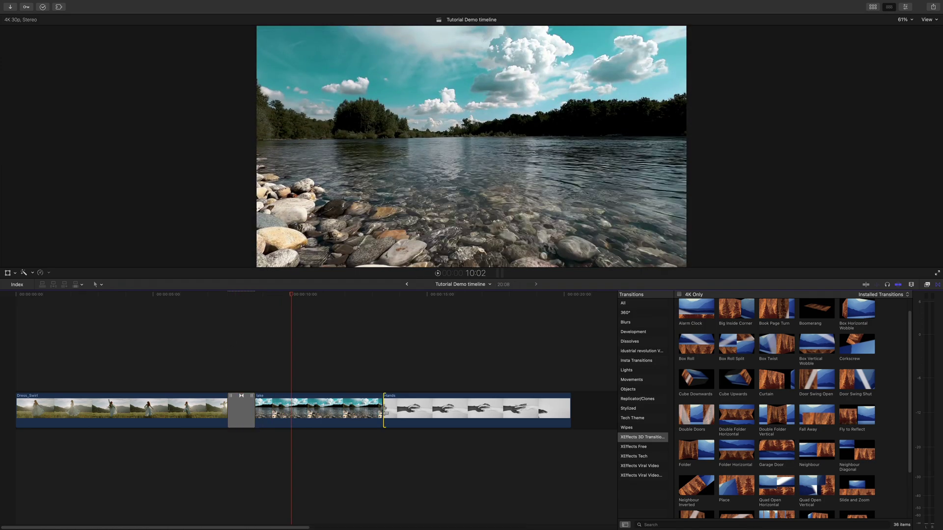
{"action": "double_click", "coordinate": [781, 416]}
{"action": "left_click", "coordinate": [358, 297]}
{"action": "key", "text": "space"}
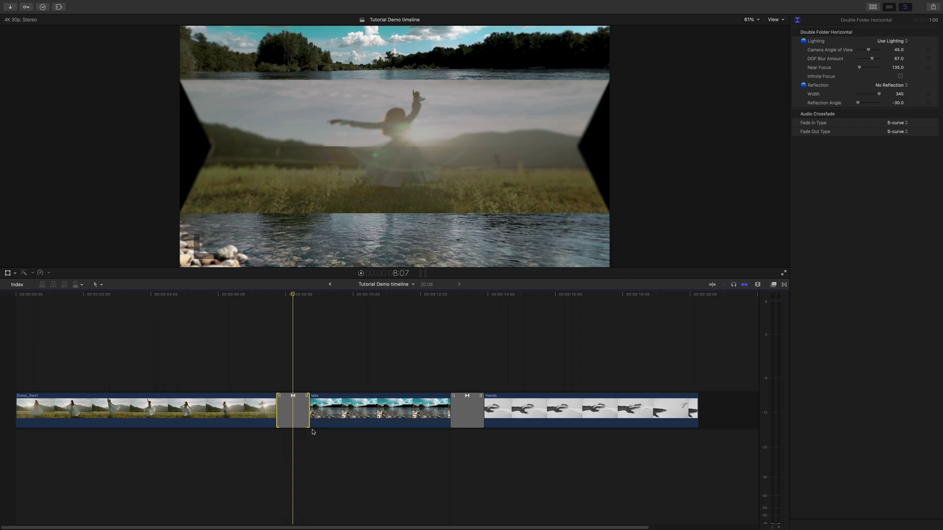
Step: Change the first transition's length, then give the lake-to-Hands transition a 1:20 duration
{"action": "mouse_move", "coordinate": [310, 409]}
{"action": "left_mouse_down"}
{"action": "mouse_move", "coordinate": [339, 409]}
{"action": "mouse_move", "coordinate": [309, 408]}
{"action": "left_mouse_up"}
{"action": "key", "text": "super+d"}
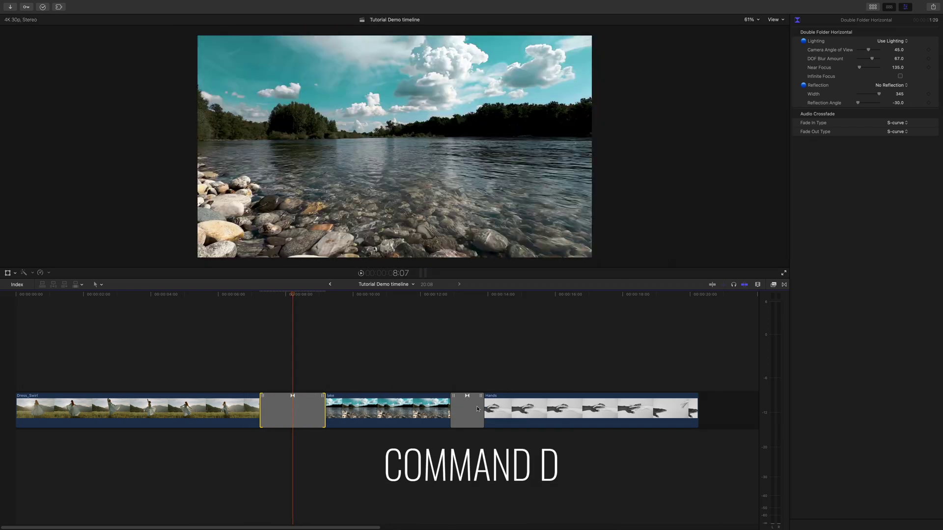
{"action": "left_click", "coordinate": [472, 409]}
{"action": "key", "text": "super+d"}
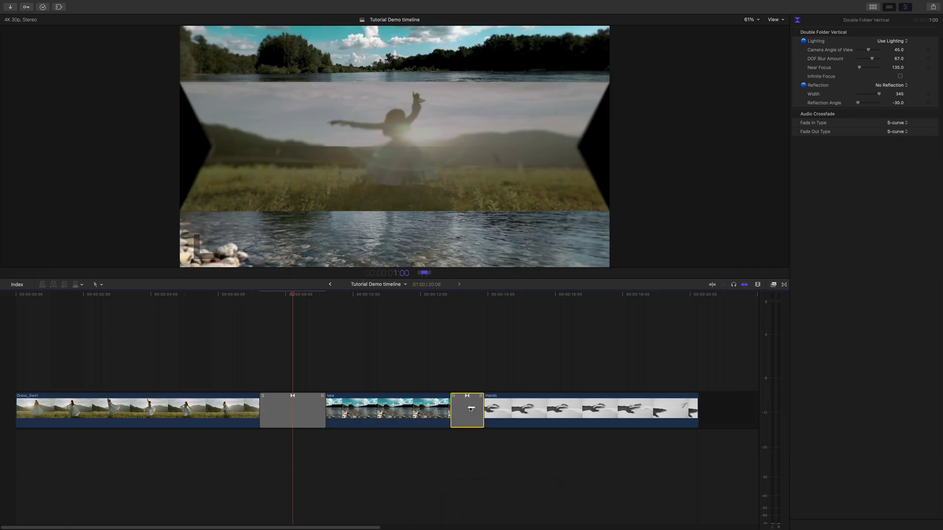
{"action": "key", "text": "Return"}
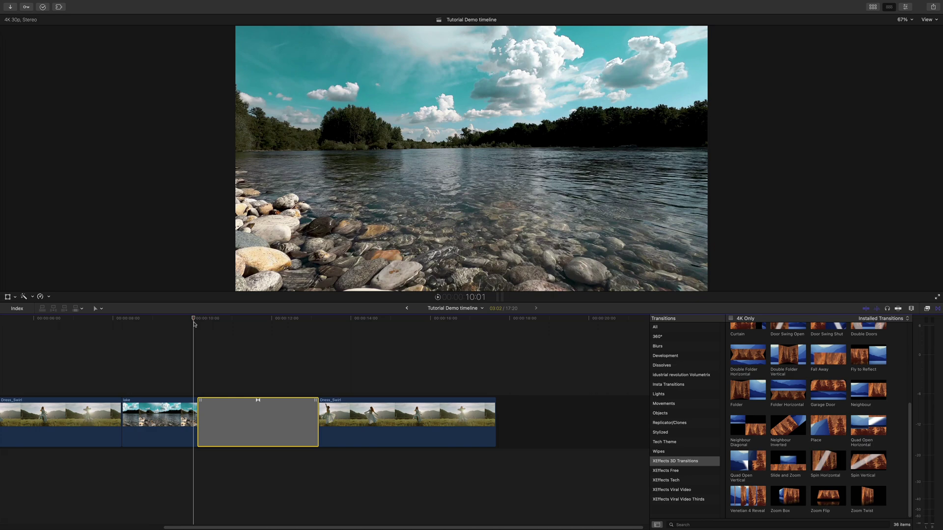
{"action": "key", "text": "space"}
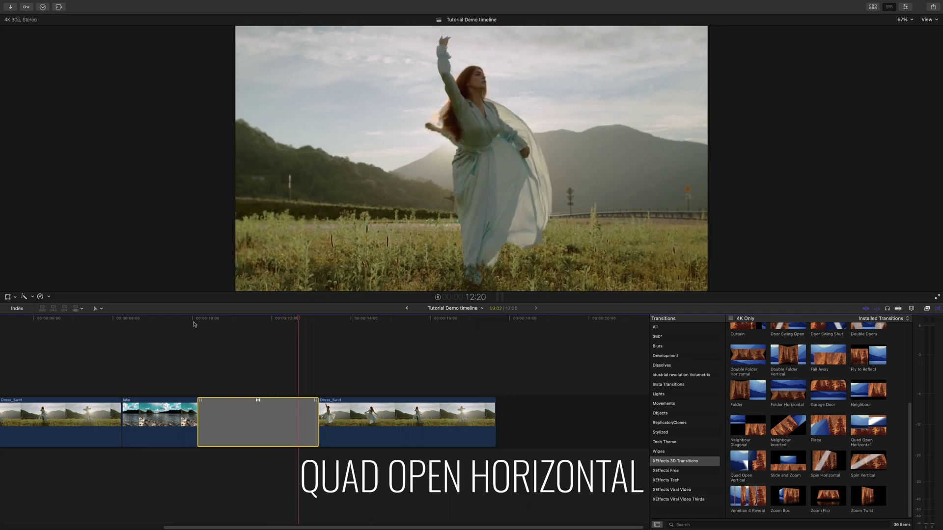
{"action": "left_click", "coordinate": [195, 324]}
{"action": "key", "text": "space"}
{"action": "key", "text": "space"}
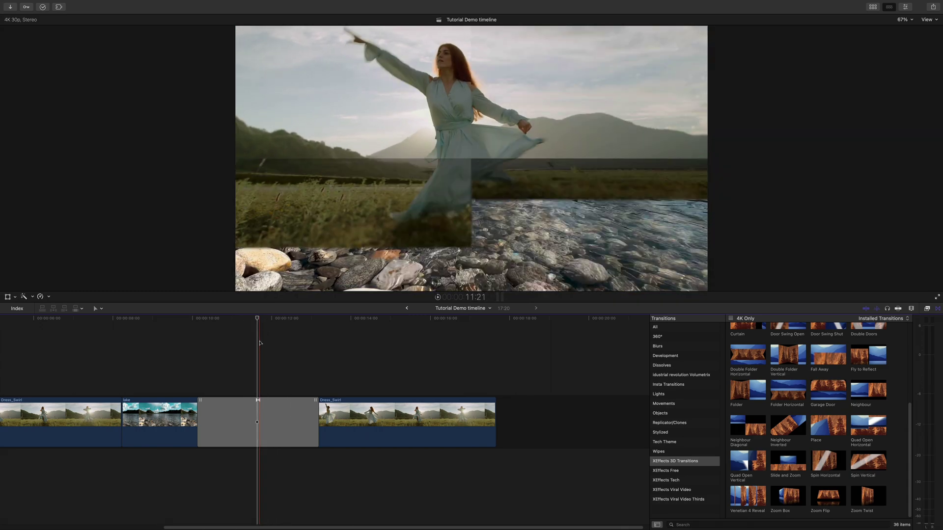
Step: Set the Quad Open Horizontal transition's Animation to Bottom Right in the Inspector and preview it
{"action": "left_click", "coordinate": [262, 428]}
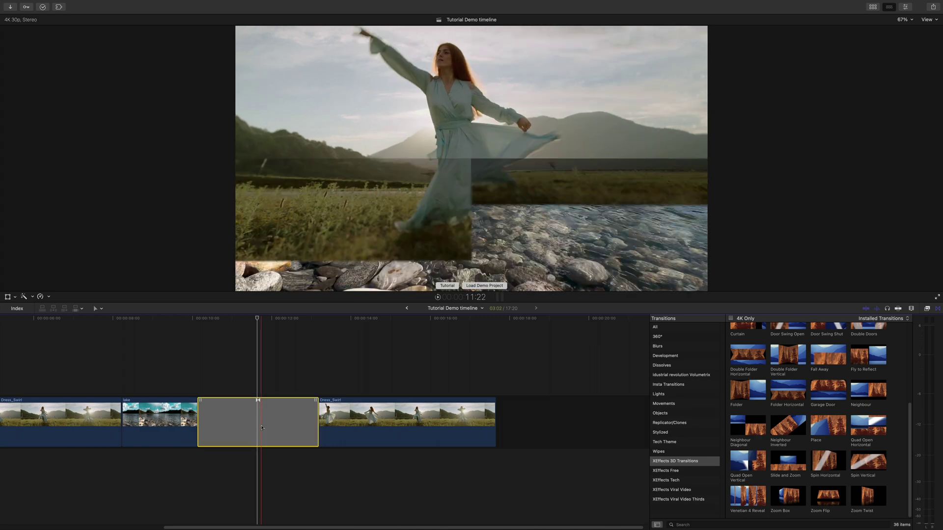
{"action": "double_click", "coordinate": [262, 427]}
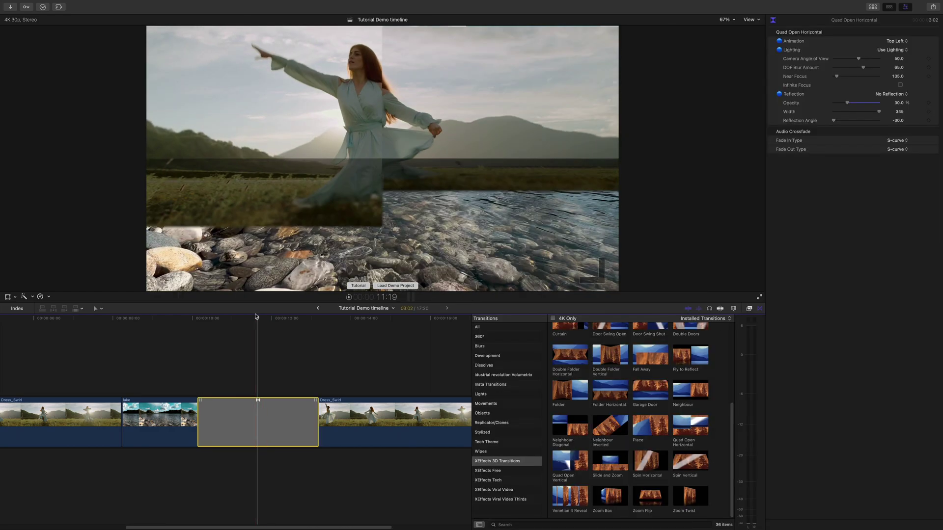
{"action": "left_click_drag", "start_coordinate": [251, 320], "coordinate": [259, 320]}
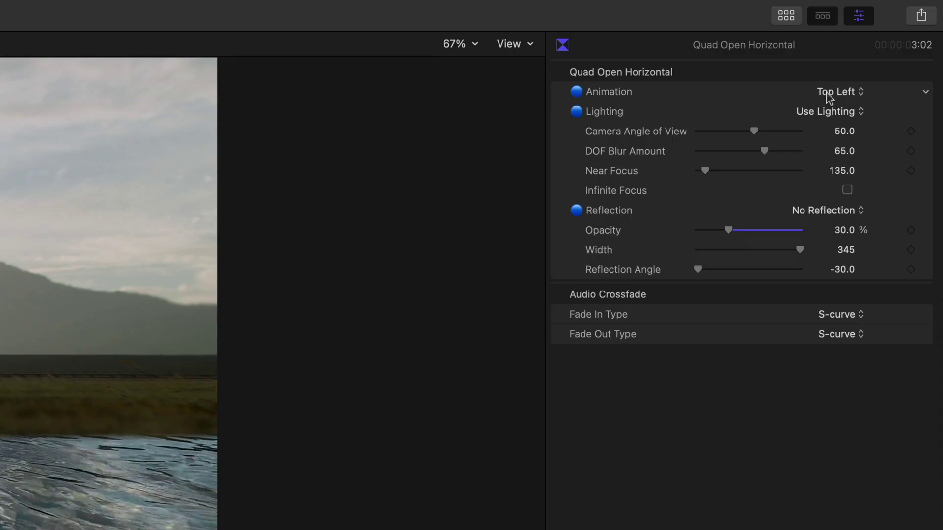
{"action": "left_click", "coordinate": [891, 41]}
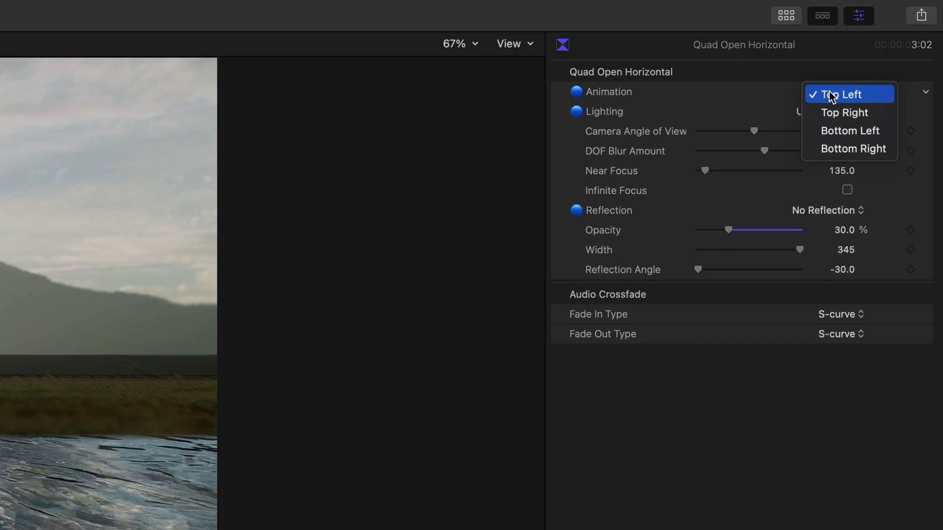
{"action": "left_click", "coordinate": [847, 149]}
{"action": "key", "text": "space"}
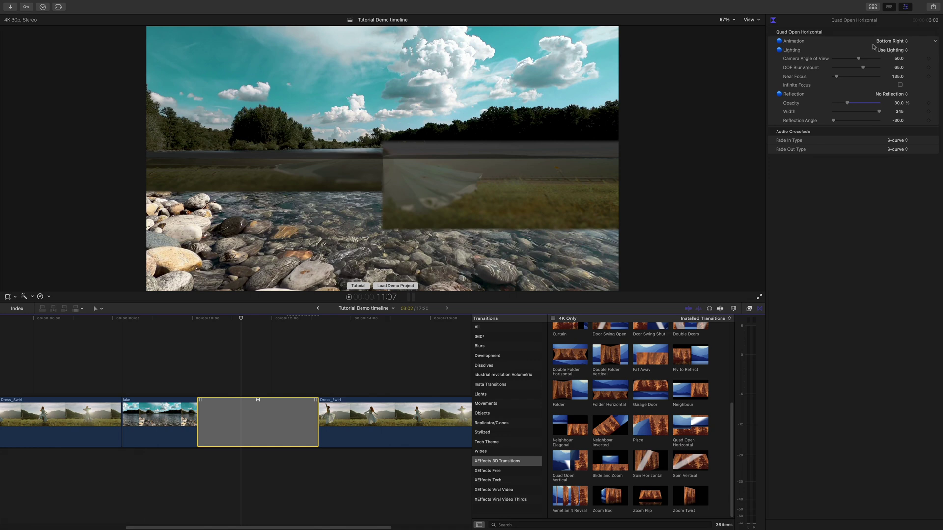
{"action": "mouse_move", "coordinate": [269, 319]}
{"action": "left_mouse_down"}
{"action": "mouse_move", "coordinate": [255, 319]}
{"action": "mouse_move", "coordinate": [266, 322]}
{"action": "left_mouse_up"}
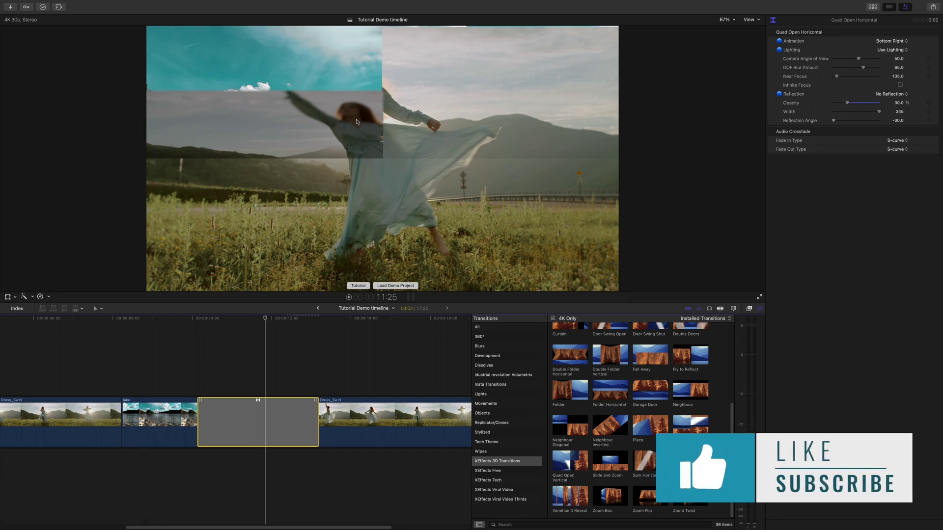
{"action": "left_click", "coordinate": [902, 51]}
{"action": "left_click", "coordinate": [886, 59]}
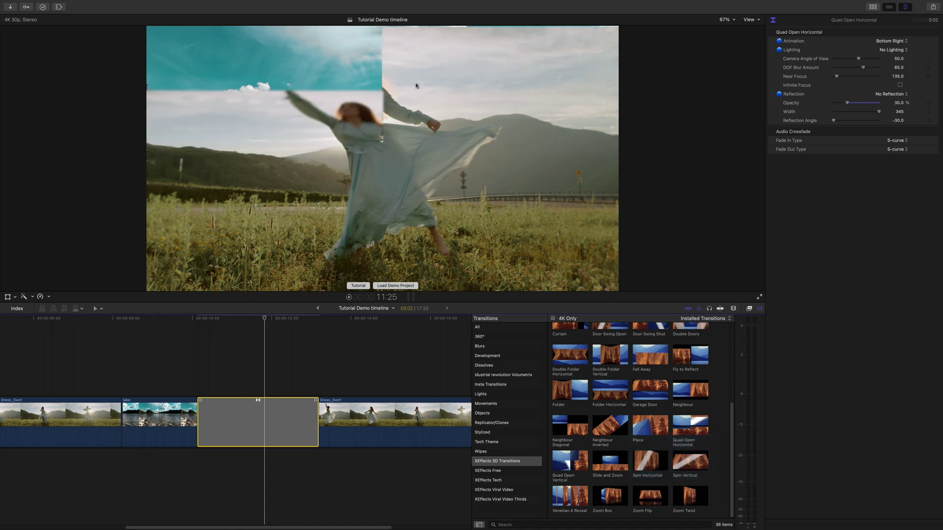
{"action": "left_click", "coordinate": [893, 51]}
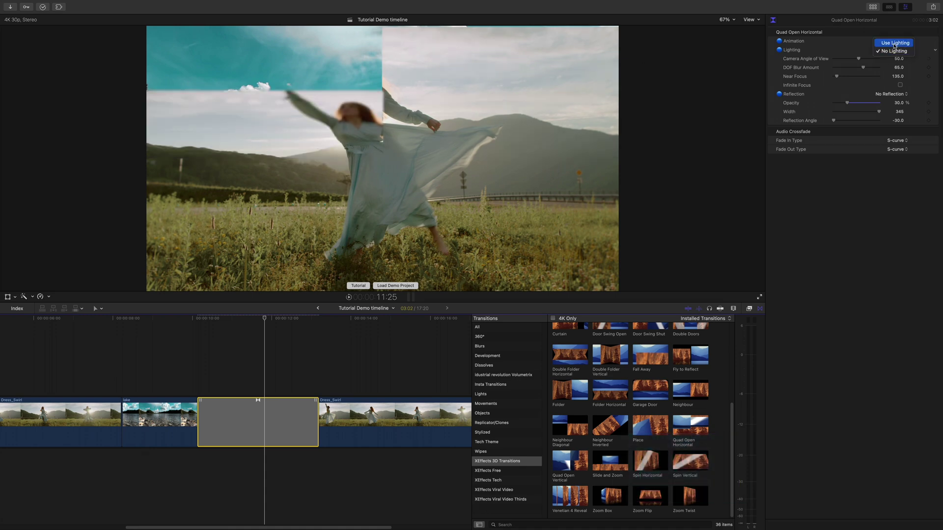
{"action": "left_click", "coordinate": [895, 43]}
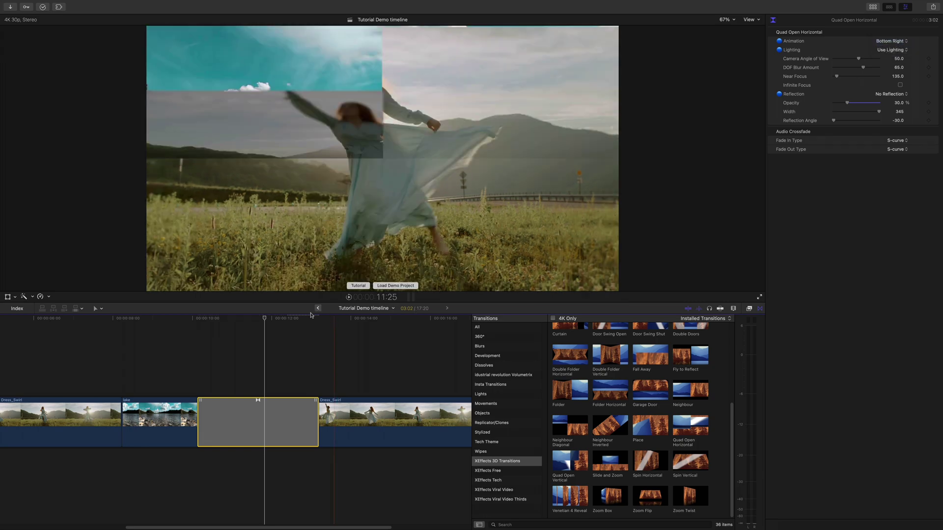
{"action": "left_click", "coordinate": [216, 319]}
{"action": "key", "text": "space"}
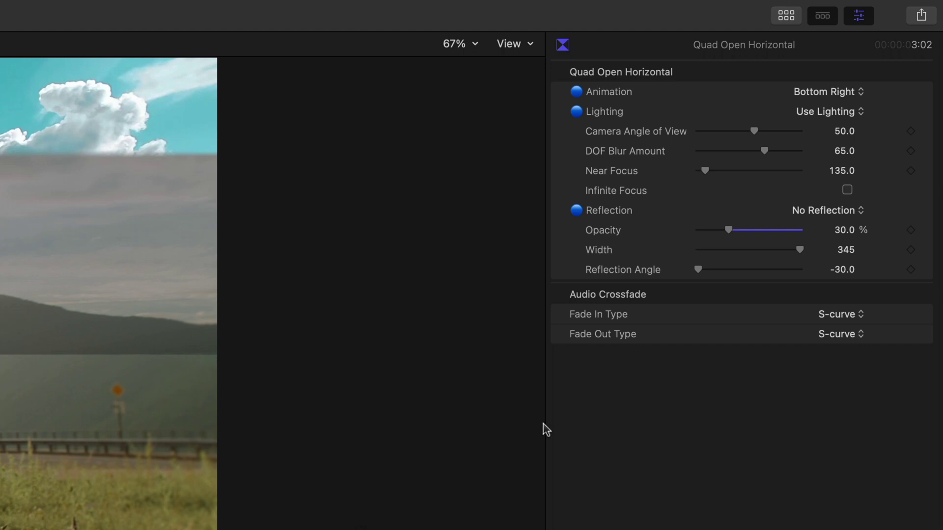
Step: Set the transition's Camera Angle of View to 50
{"action": "left_click_drag", "start_coordinate": [754, 131], "coordinate": [786, 138]}
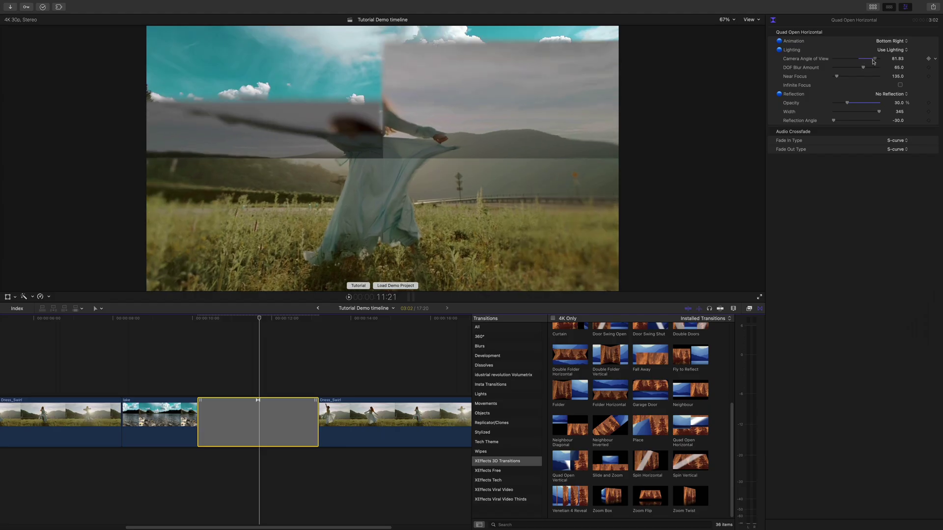
{"action": "left_click_drag", "start_coordinate": [873, 61], "coordinate": [866, 62]}
{"action": "left_click", "coordinate": [896, 59]}
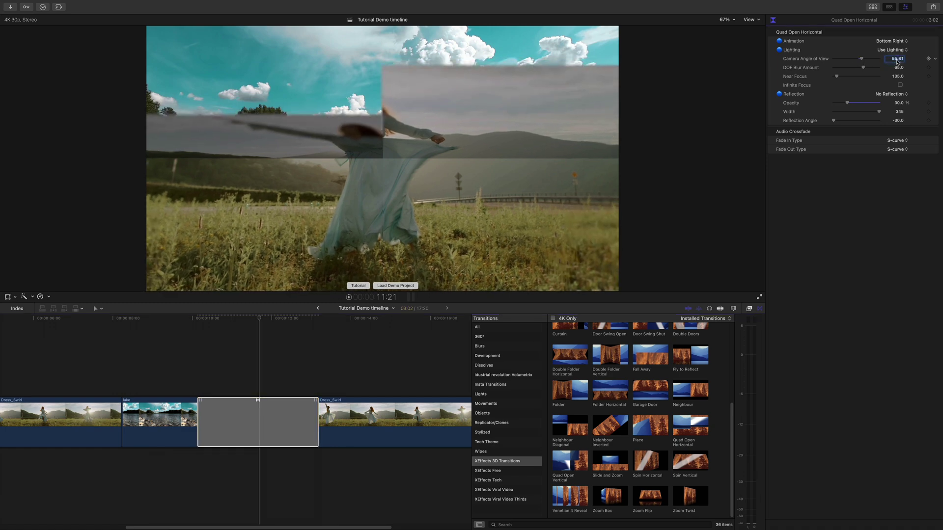
{"action": "key", "text": "Return"}
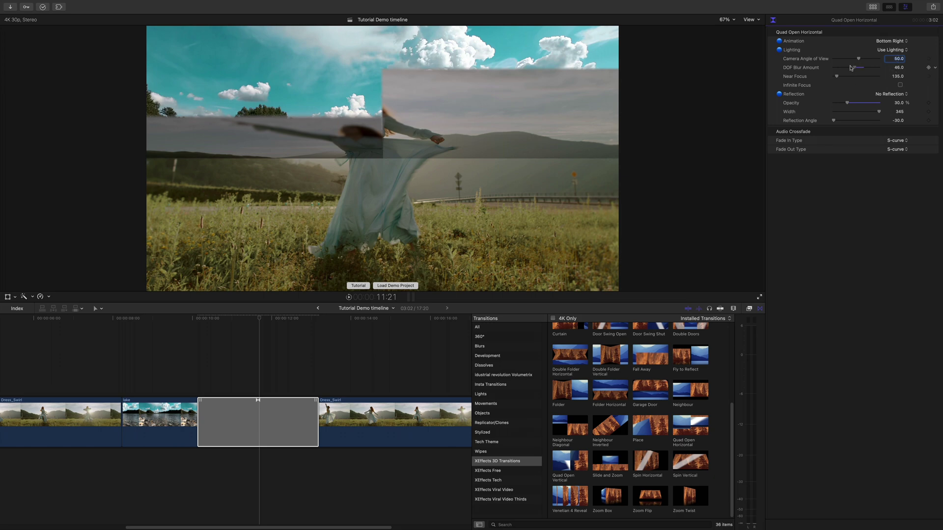
Step: Reduce DOF Blur Amount to 55 and preview the result full screen
{"action": "left_click_drag", "start_coordinate": [851, 68], "coordinate": [834, 68]}
{"action": "key", "text": "super+shift+f"}
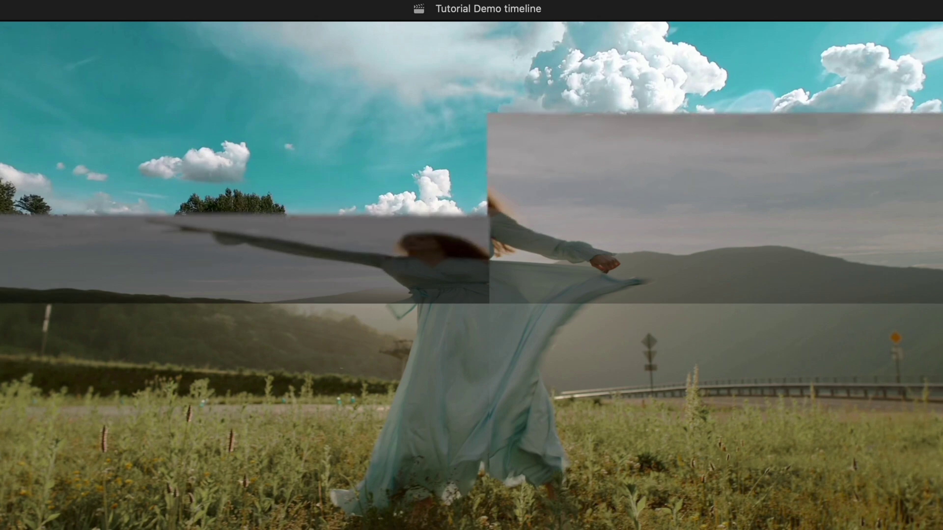
{"action": "key", "text": "Escape"}
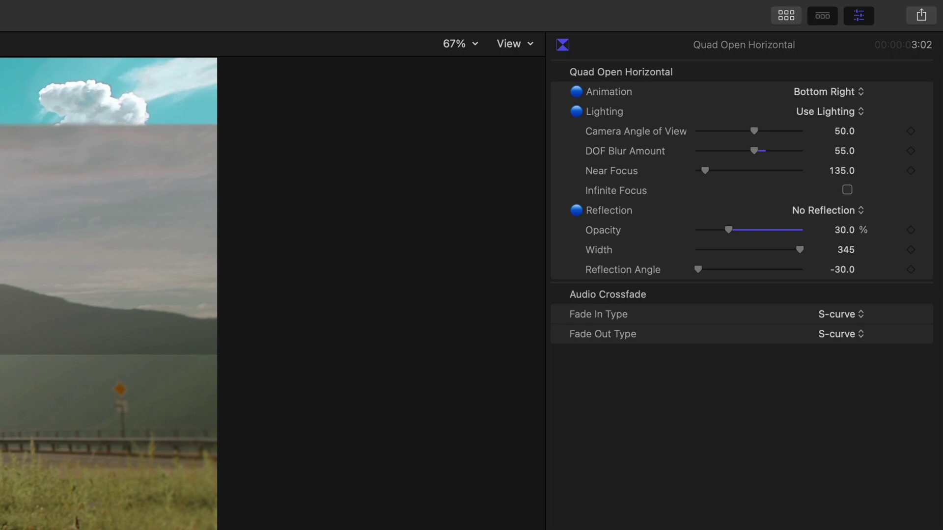
Step: Apply Top Reflection to the transition and preview it in the lake clip
{"action": "left_click", "coordinate": [819, 212]}
{"action": "left_click", "coordinate": [817, 196]}
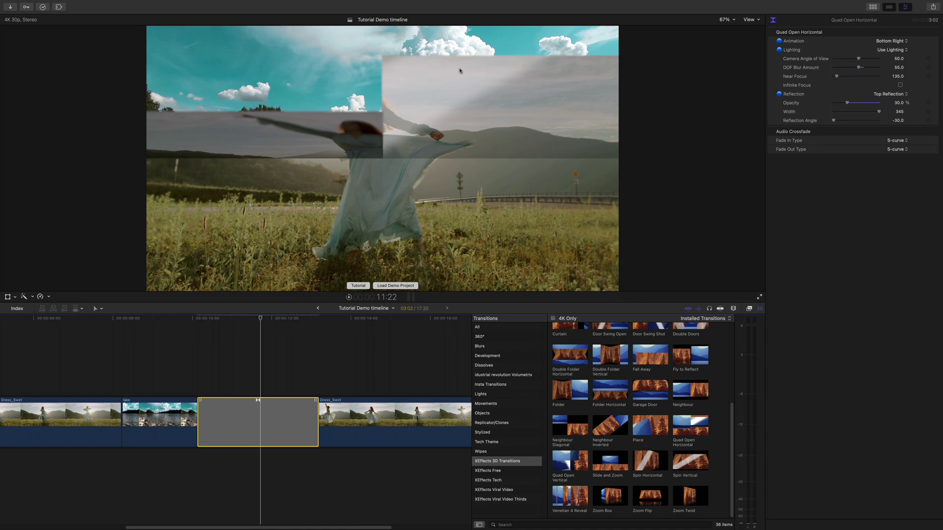
{"action": "left_click", "coordinate": [203, 318]}
{"action": "key", "text": "space"}
{"action": "left_click_drag", "start_coordinate": [210, 319], "coordinate": [266, 321]}
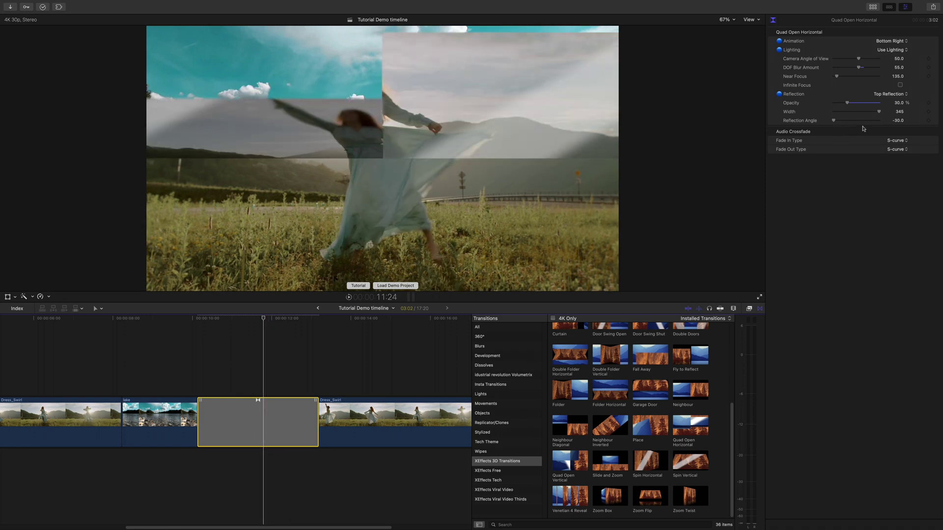
Step: Set reflection opacity to 30% and narrow the reflection width slightly to 323
{"action": "mouse_move", "coordinate": [858, 104]}
{"action": "left_mouse_down"}
{"action": "mouse_move", "coordinate": [900, 105]}
{"action": "mouse_move", "coordinate": [853, 103]}
{"action": "left_mouse_up"}
{"action": "left_click", "coordinate": [897, 103]}
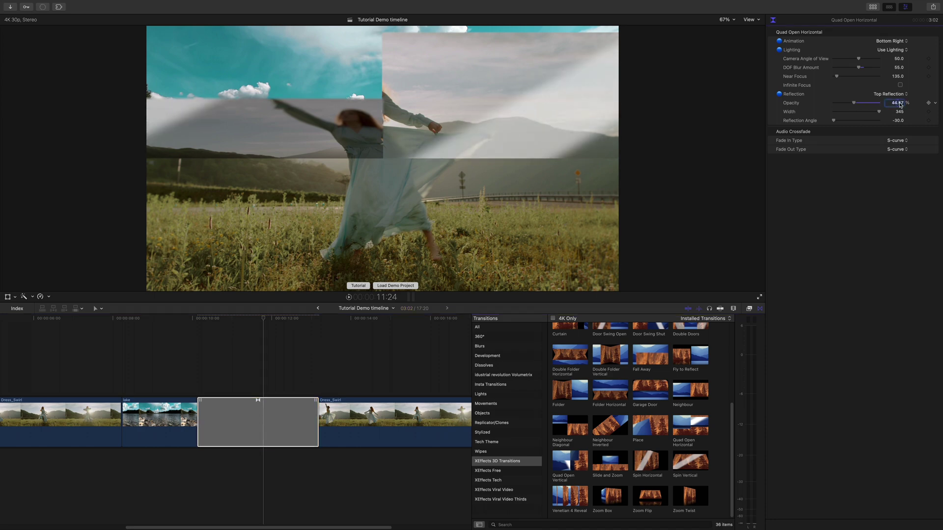
{"action": "type", "text": "30"}
{"action": "key", "text": "Return"}
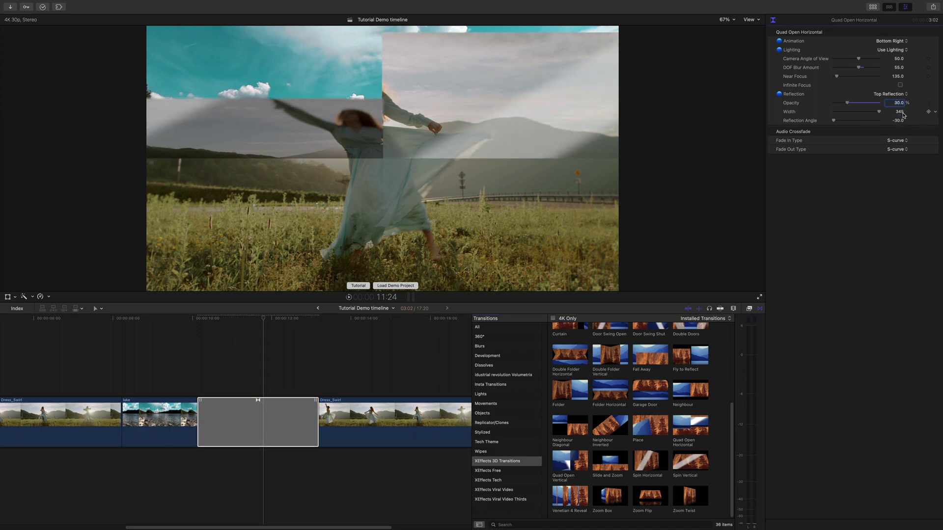
{"action": "left_click_drag", "start_coordinate": [902, 115], "coordinate": [892, 111]}
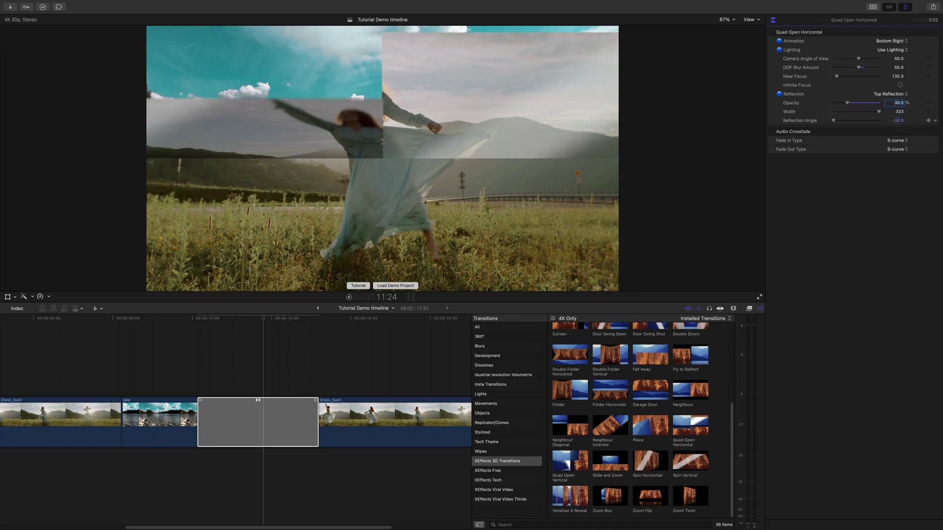